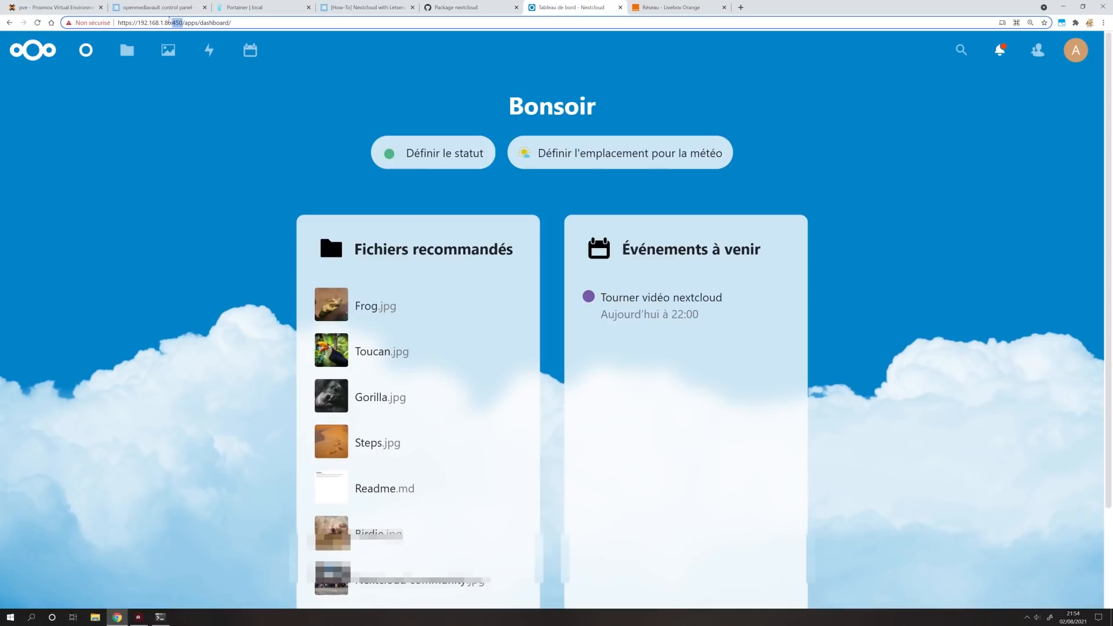
# Switch to the Livebox network settings and set the external port of the new nextcloud NAT/PAT rule to 10443.
pyautogui.hotkey('ctrl', 'Tab')
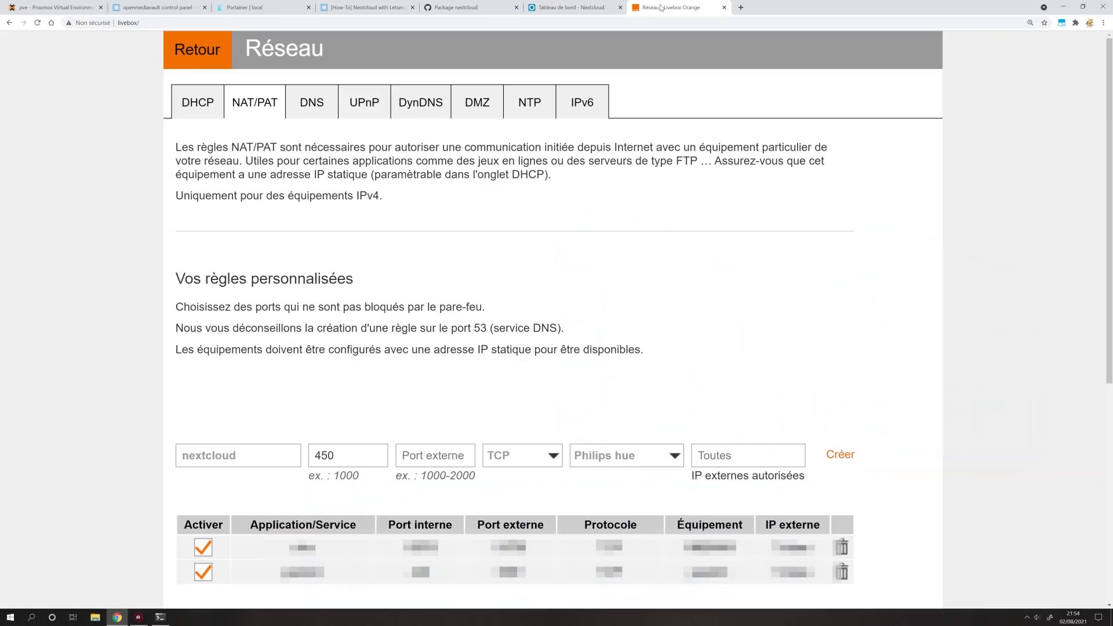
pyautogui.click(428, 455)
pyautogui.write('10443')
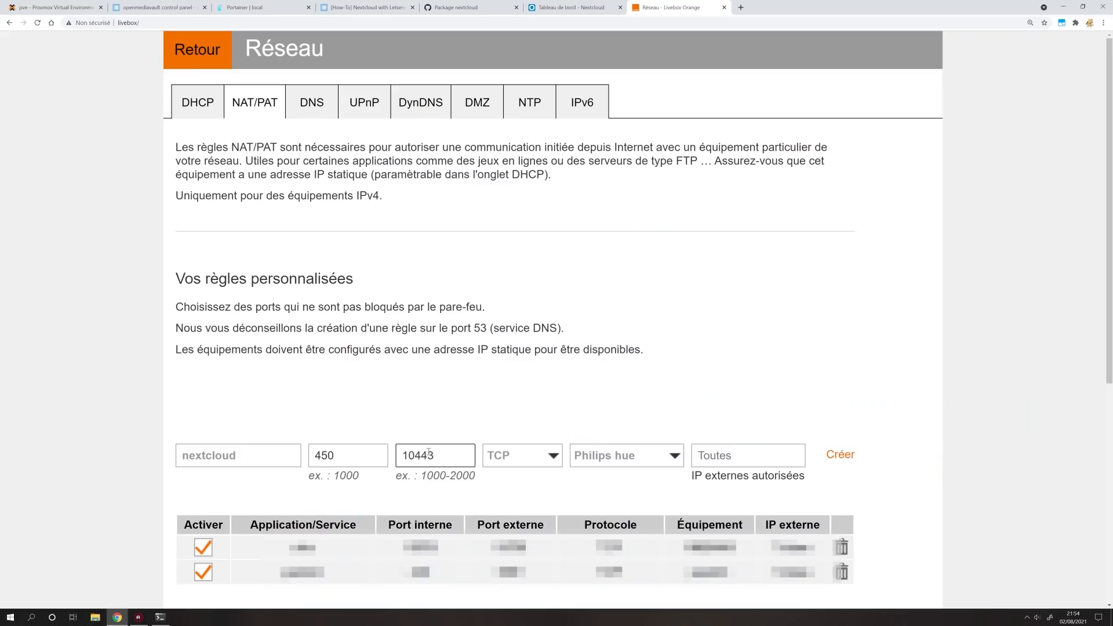
pyautogui.moveTo(414, 456); pyautogui.dragTo(432, 456)
pyautogui.click(426, 450)
pyautogui.moveTo(436, 456); pyautogui.dragTo(401, 455)
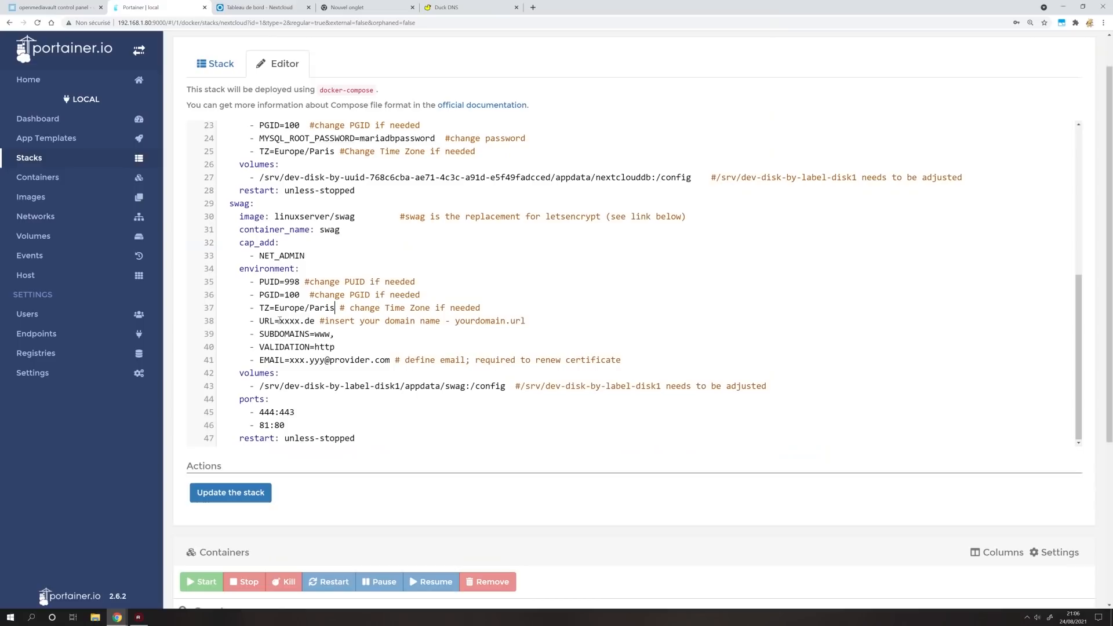
# Replace the placeholder domain in the swag service's URL variable with gtestenextcloud.duckdns.org in the nextcloud stack file.
pyautogui.moveTo(277, 321); pyautogui.dragTo(415, 320)
pyautogui.write('gtestenextcloud.duckdns.org')
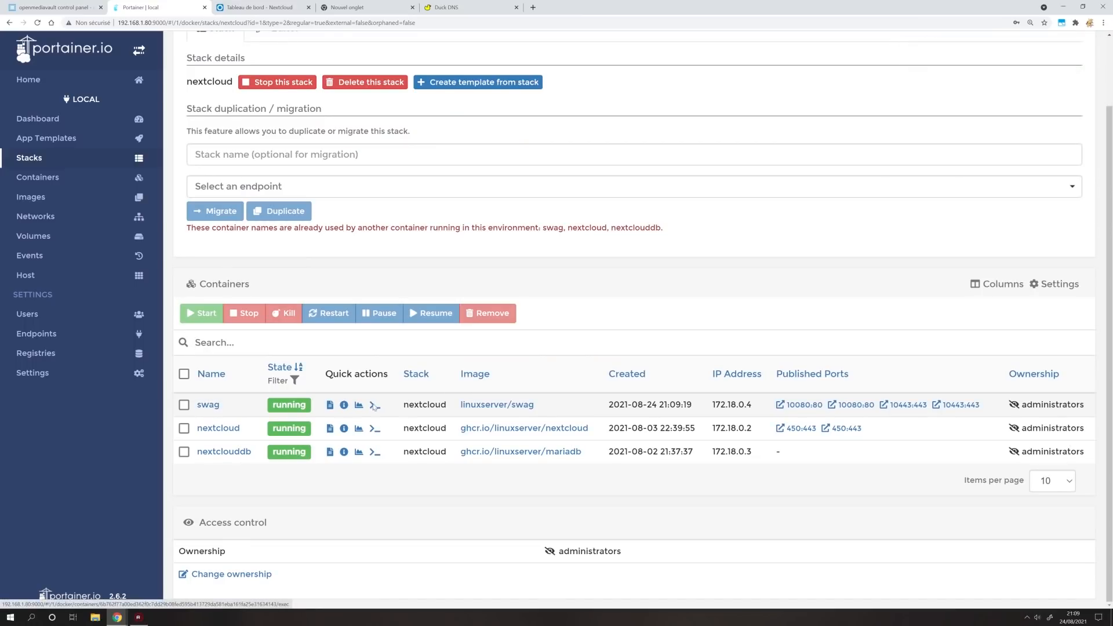
# Open the swag container's logs and examine the Let's Encrypt certificate generation messages.
pyautogui.click(330, 406)
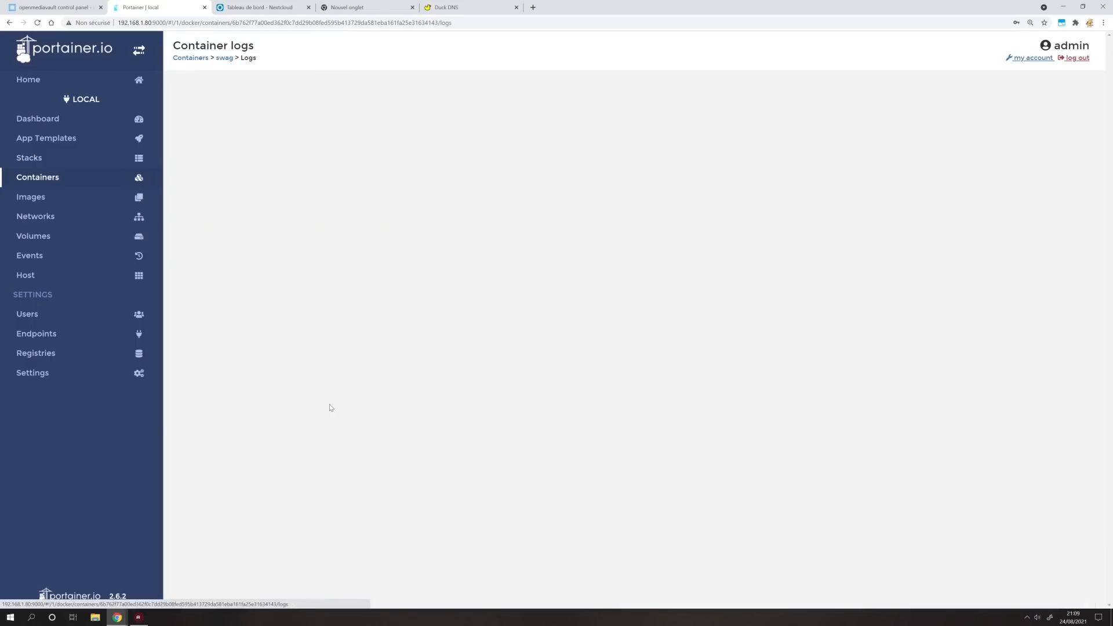
pyautogui.scroll(-5, 342, 327)
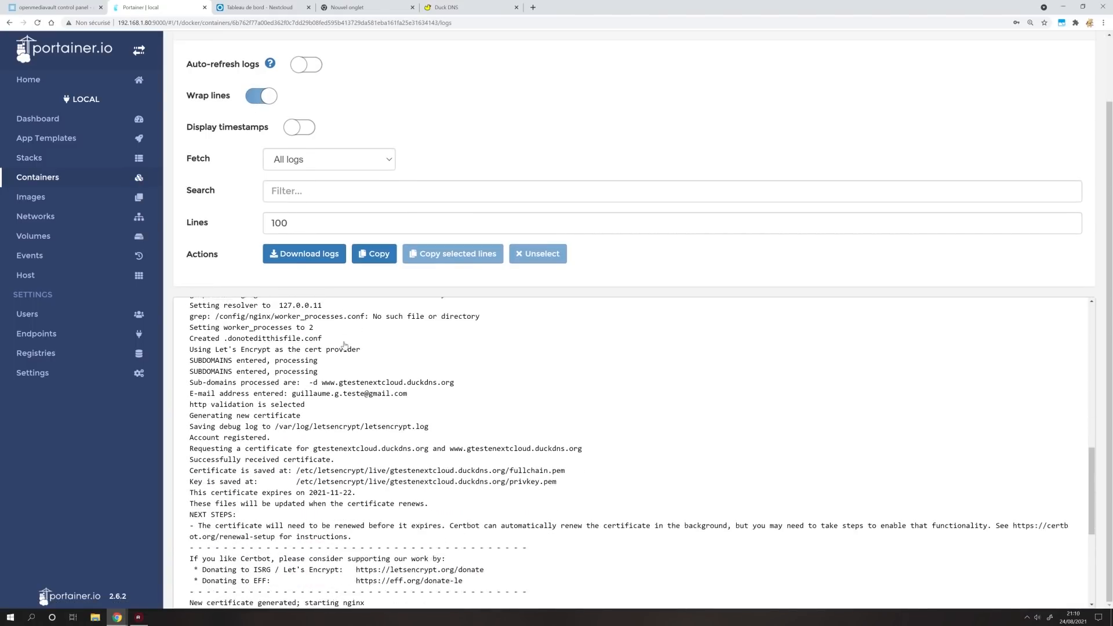
pyautogui.scroll(1, 337, 359)
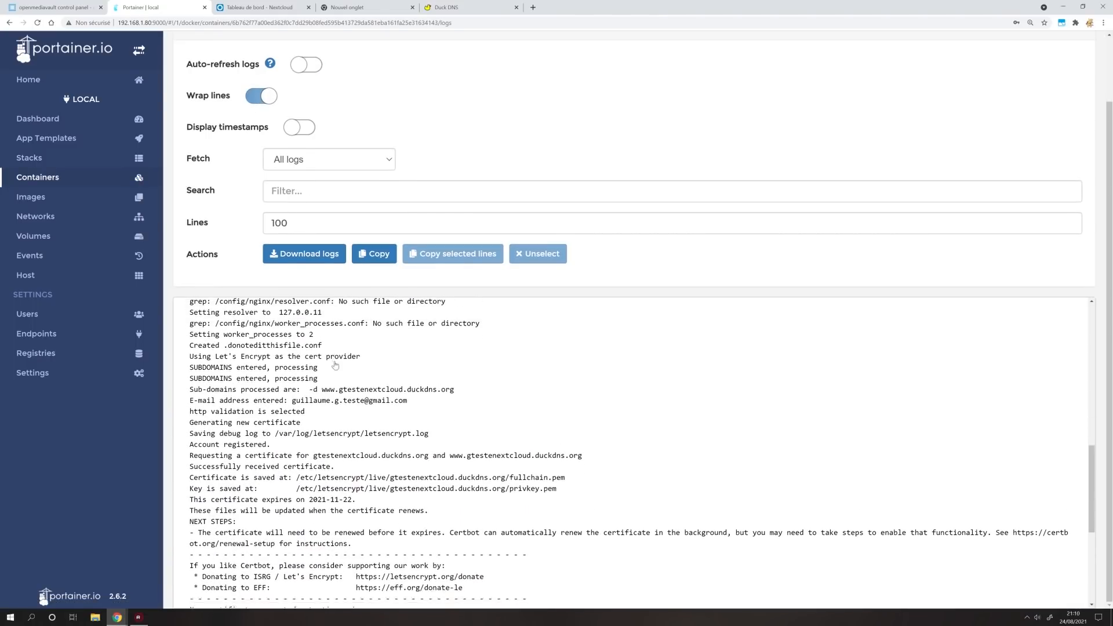
pyautogui.scroll(-1, 335, 365)
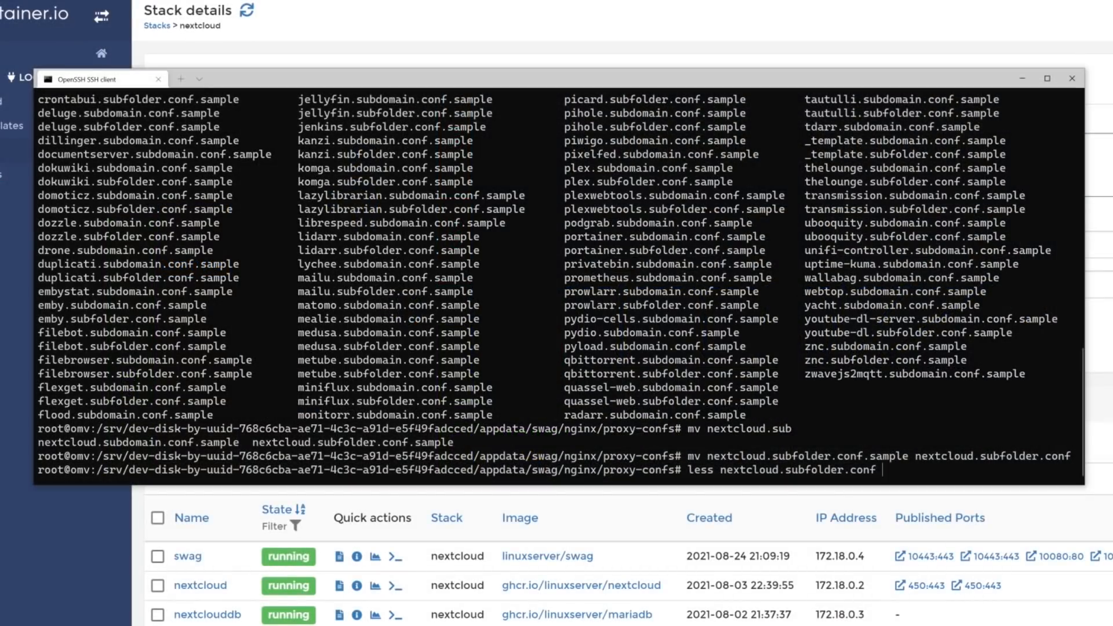
# Display nextcloud.subfolder.conf with less and read its instructions for the Nextcloud config.php and trusted domains.
pyautogui.press('Return')
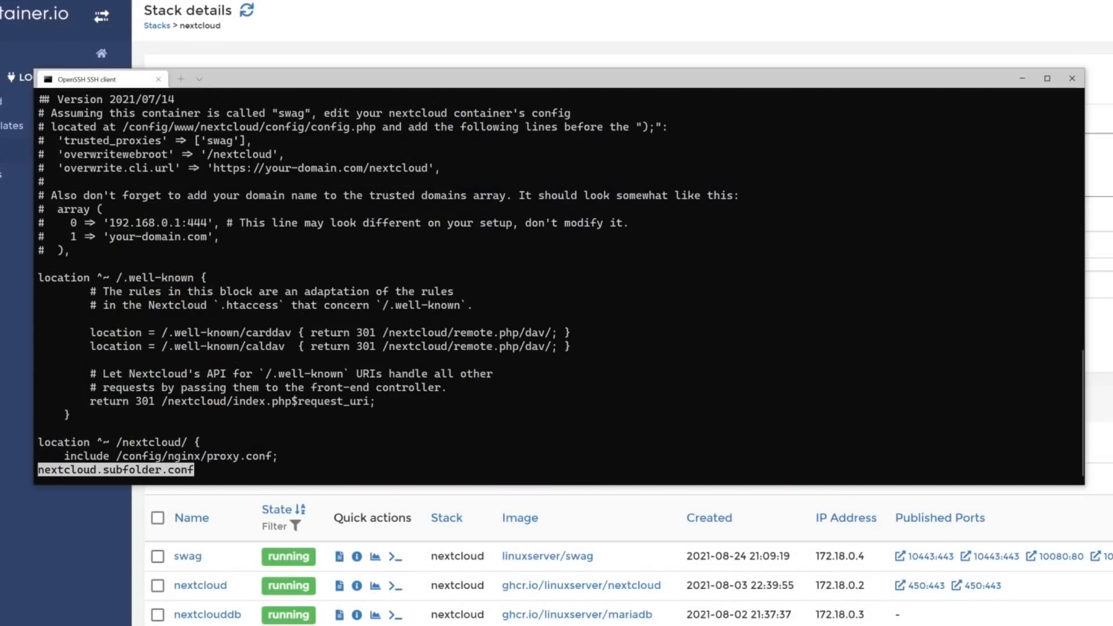
pyautogui.press('Down')
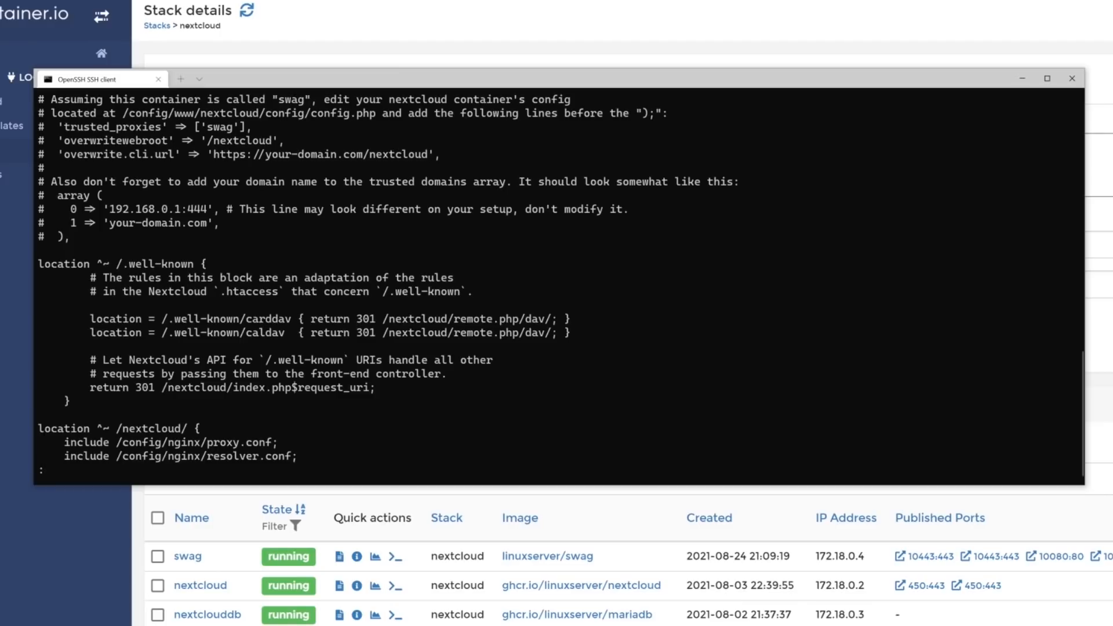
pyautogui.press('Up')
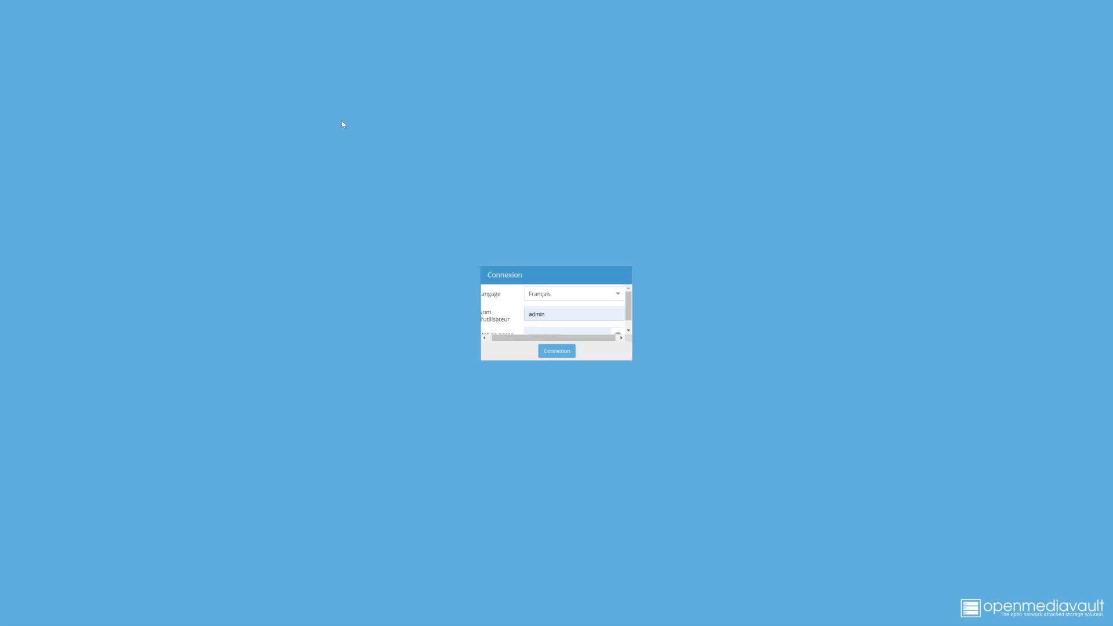
# Check the site's connection security details on the openmediavault login page and log in as admin.
pyautogui.press('F11')
pyautogui.click(71, 24)
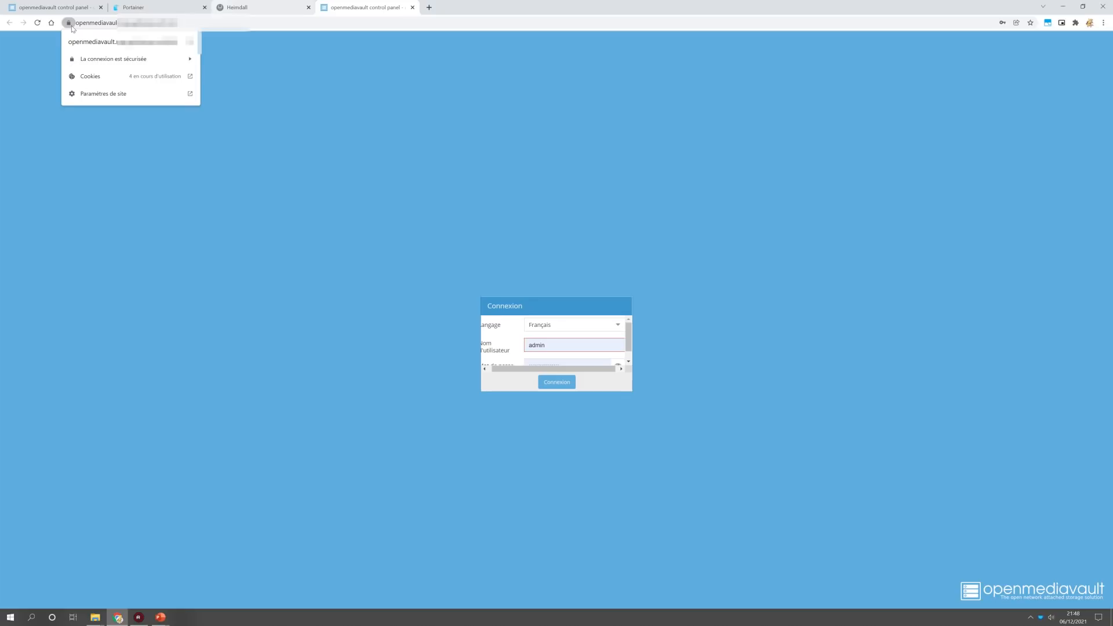
pyautogui.press('F11')
pyautogui.scroll(-1, 542, 305)
pyautogui.click(560, 352)
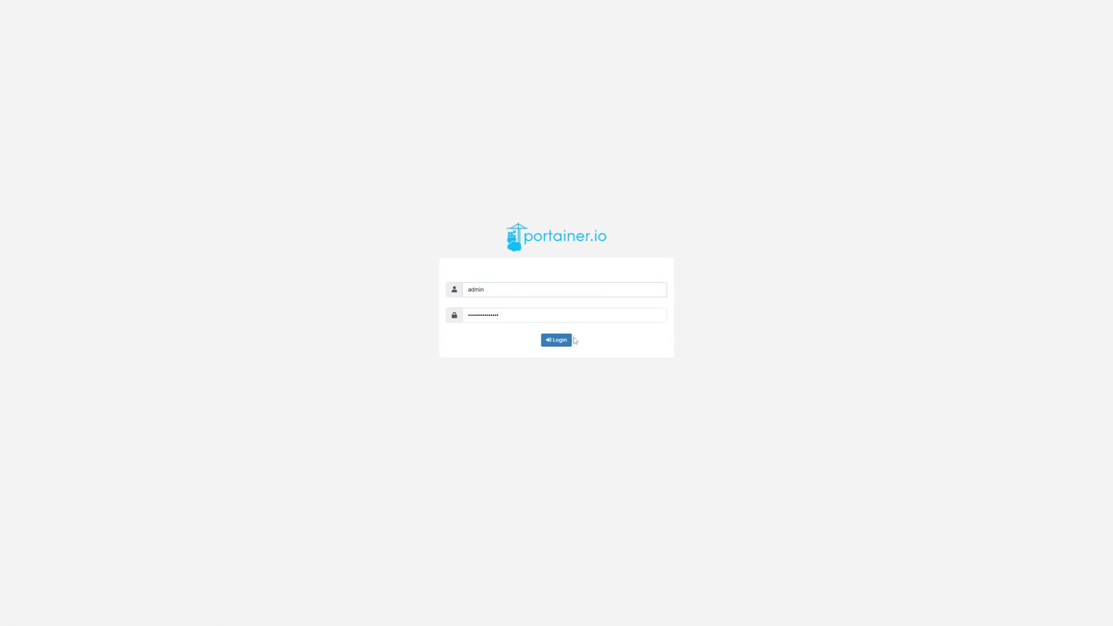
# Log in to Portainer as admin and open the stacks of the local environment.
pyautogui.click(557, 339)
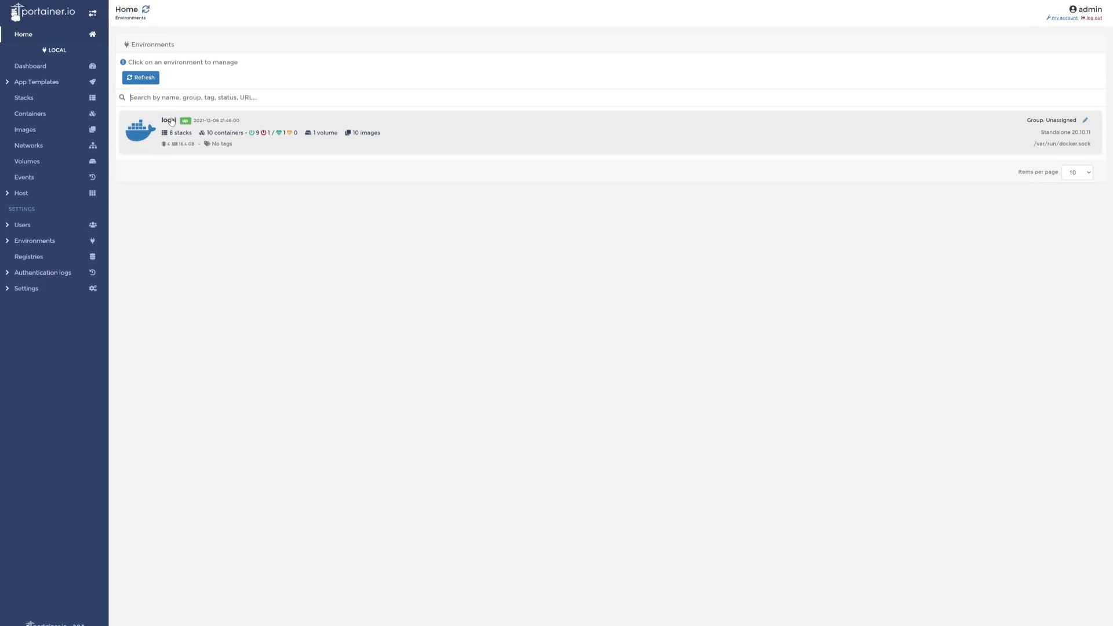
pyautogui.click(171, 123)
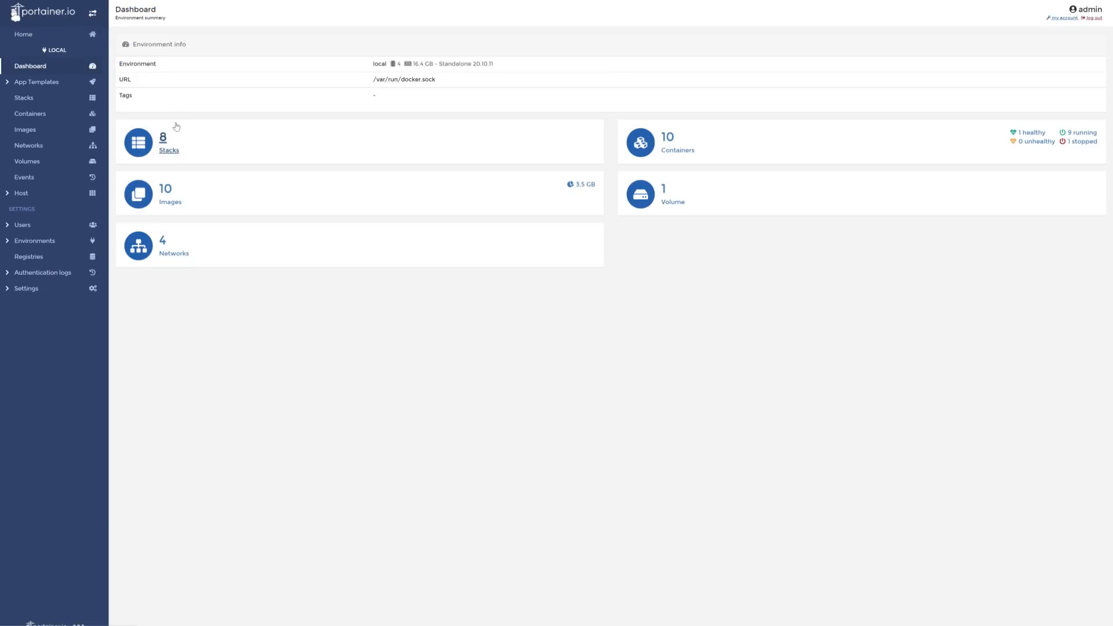
pyautogui.click(176, 149)
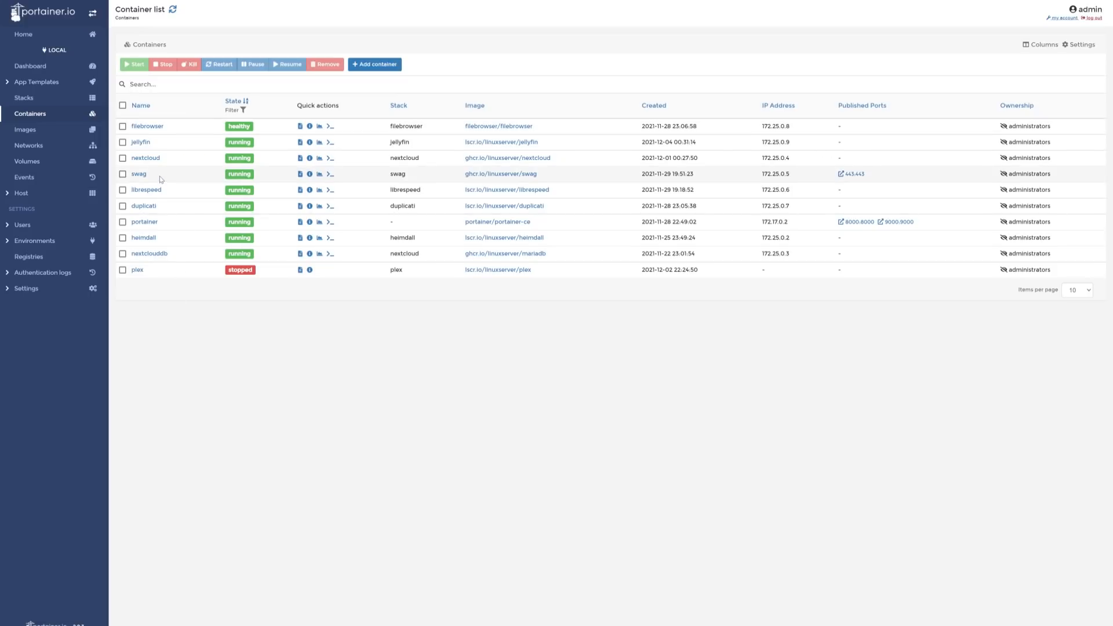
# Compare the network and container lists, and open the lsio network's details to examine its attached containers.
pyautogui.click(51, 148)
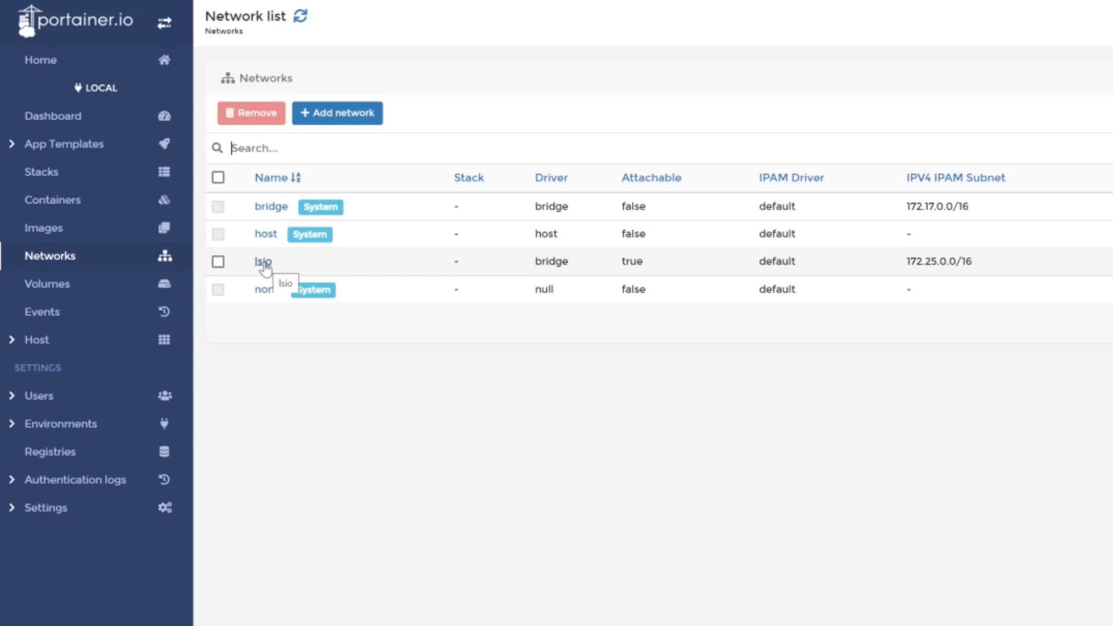
pyautogui.click(92, 202)
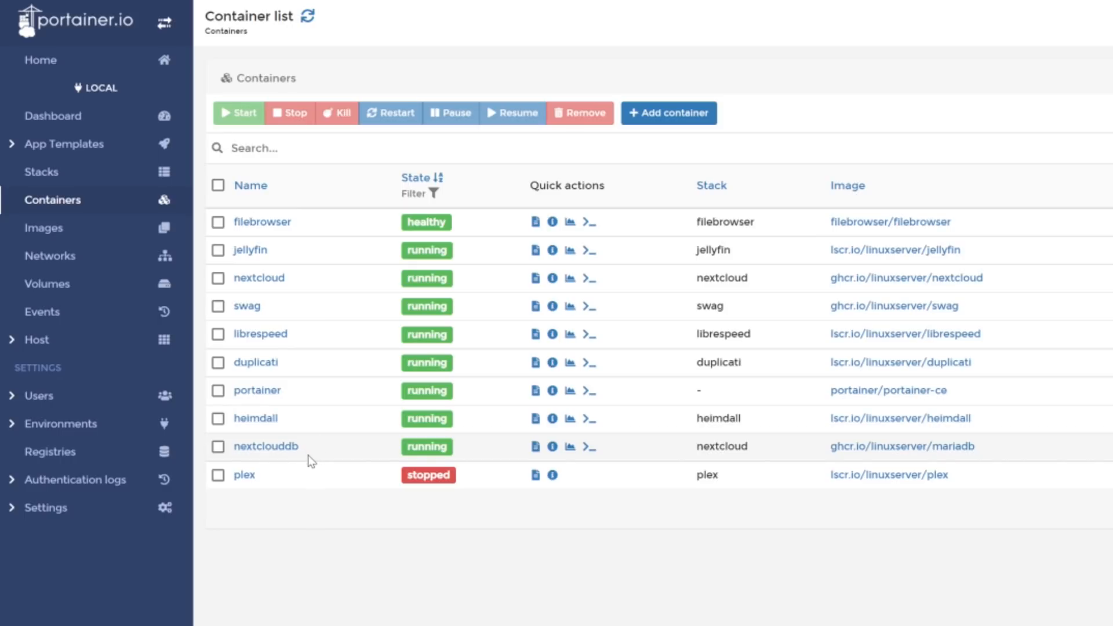
pyautogui.click(88, 265)
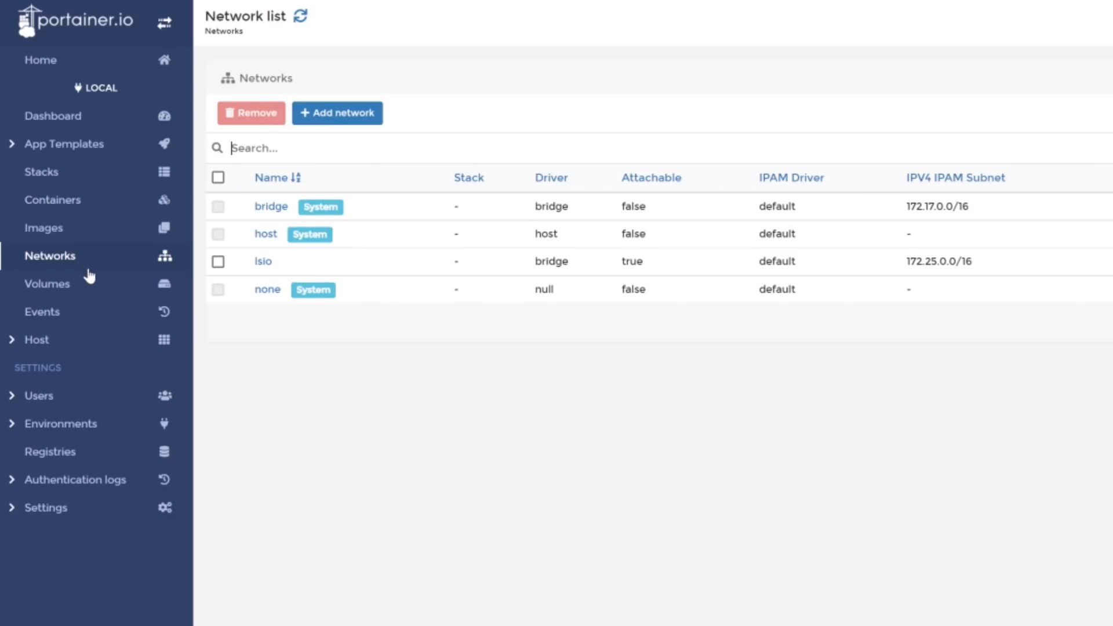
pyautogui.click(263, 260)
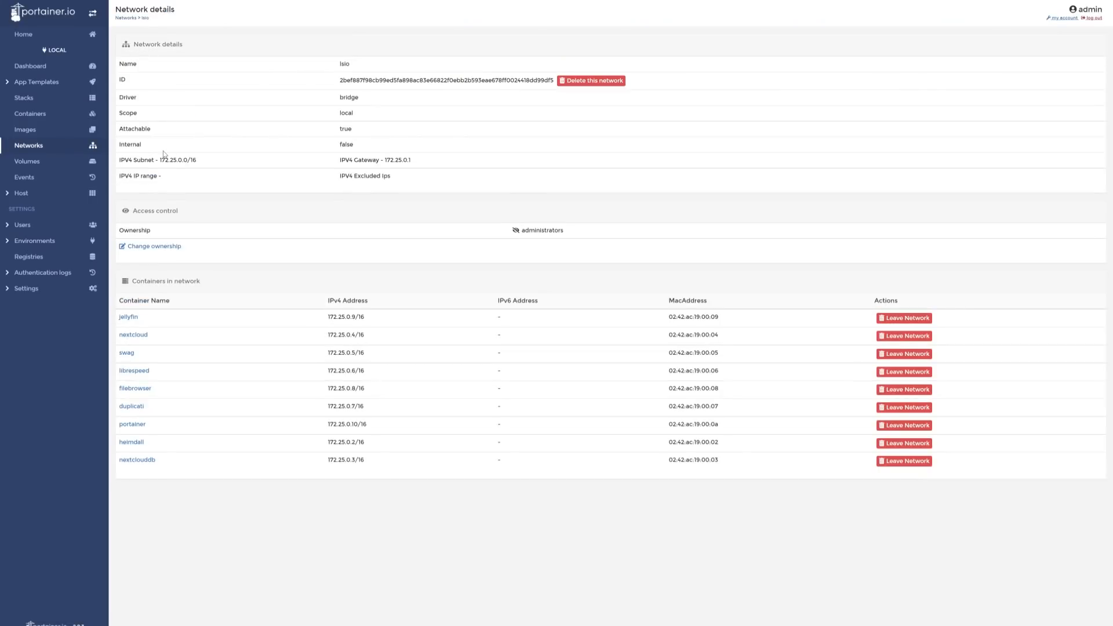
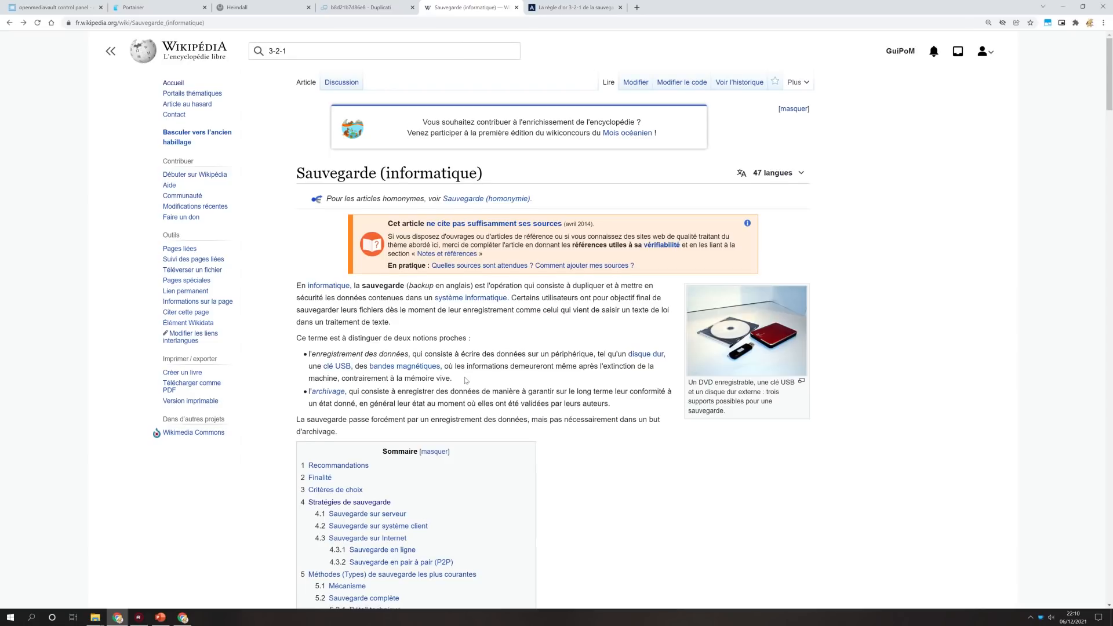
# Read through the Wikipedia article on computer backup and switch to the page about the 3-2-1 backup rule.
pyautogui.scroll(-2, 464, 378)
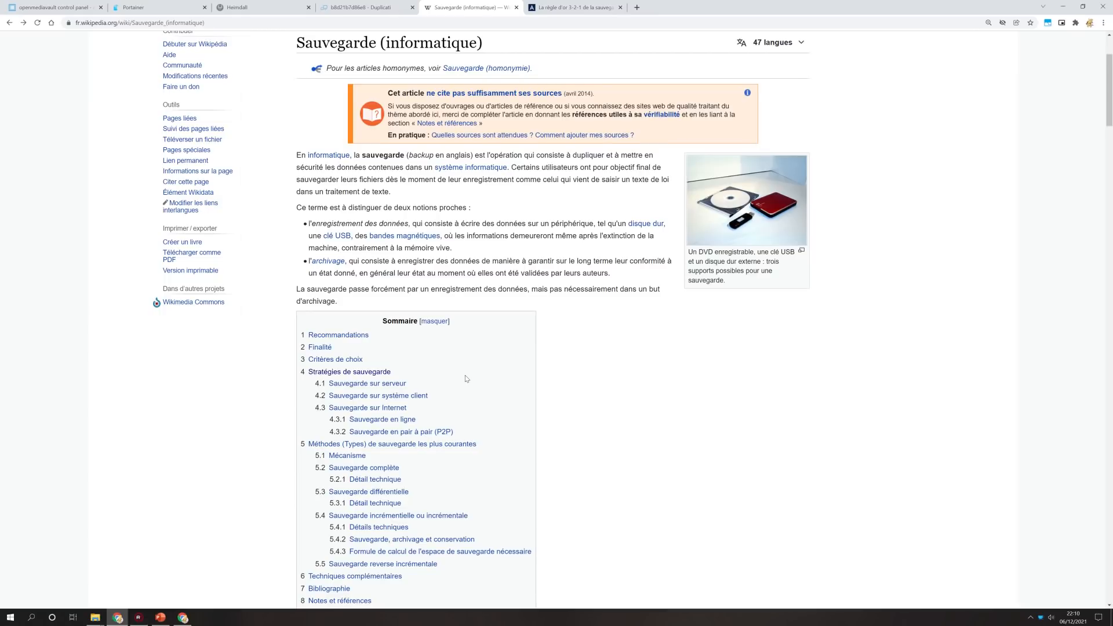
pyautogui.scroll(-1, 466, 378)
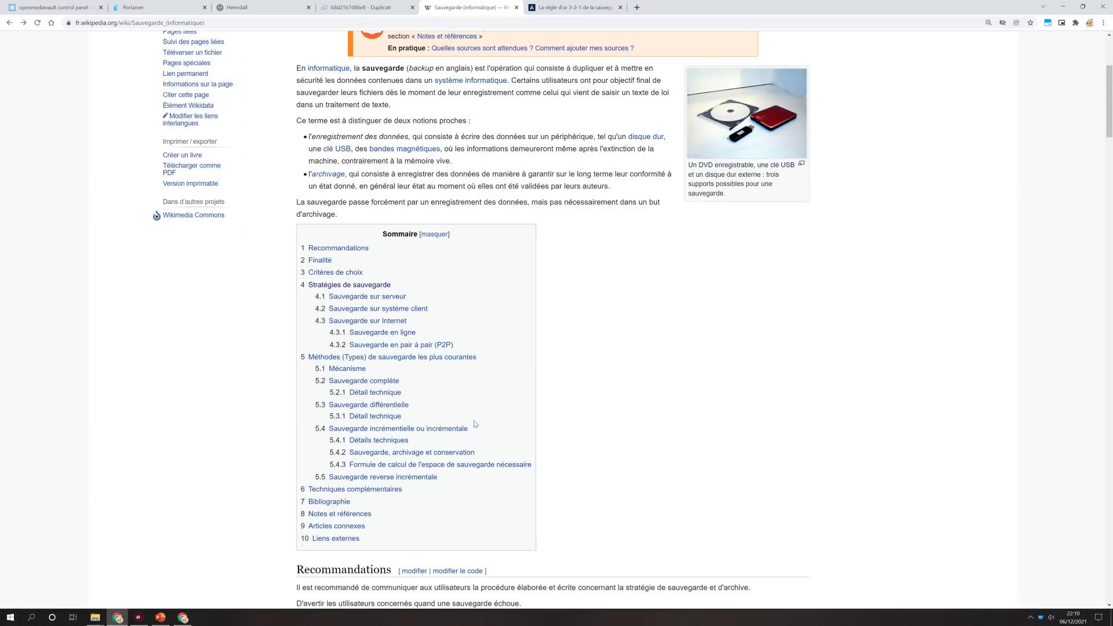
pyautogui.scroll(-12, 580, 394)
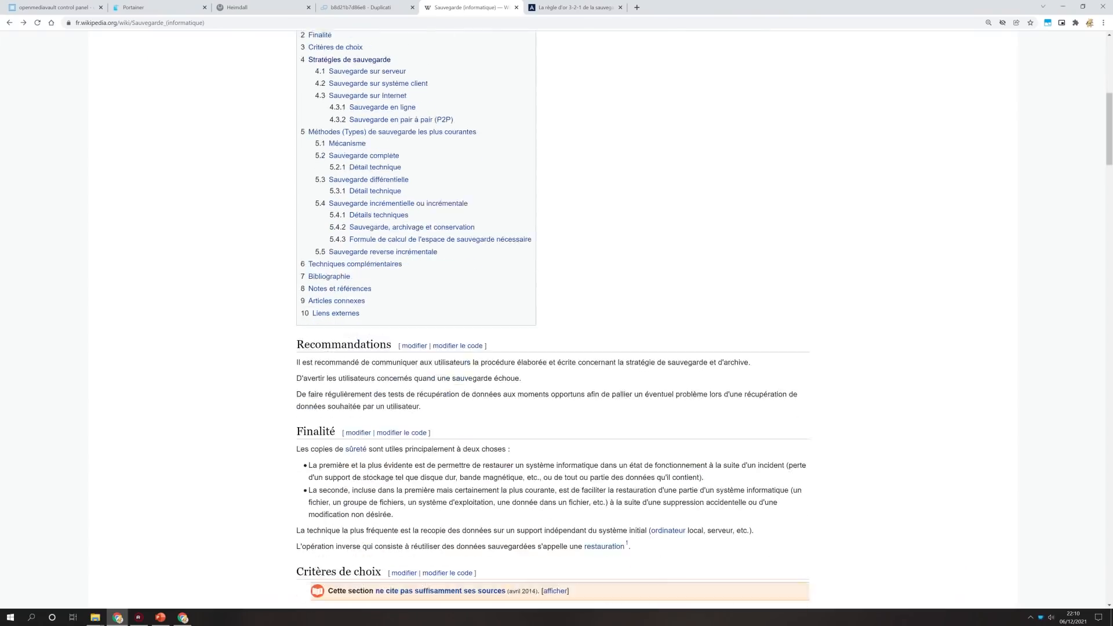
pyautogui.scroll(-8, 579, 391)
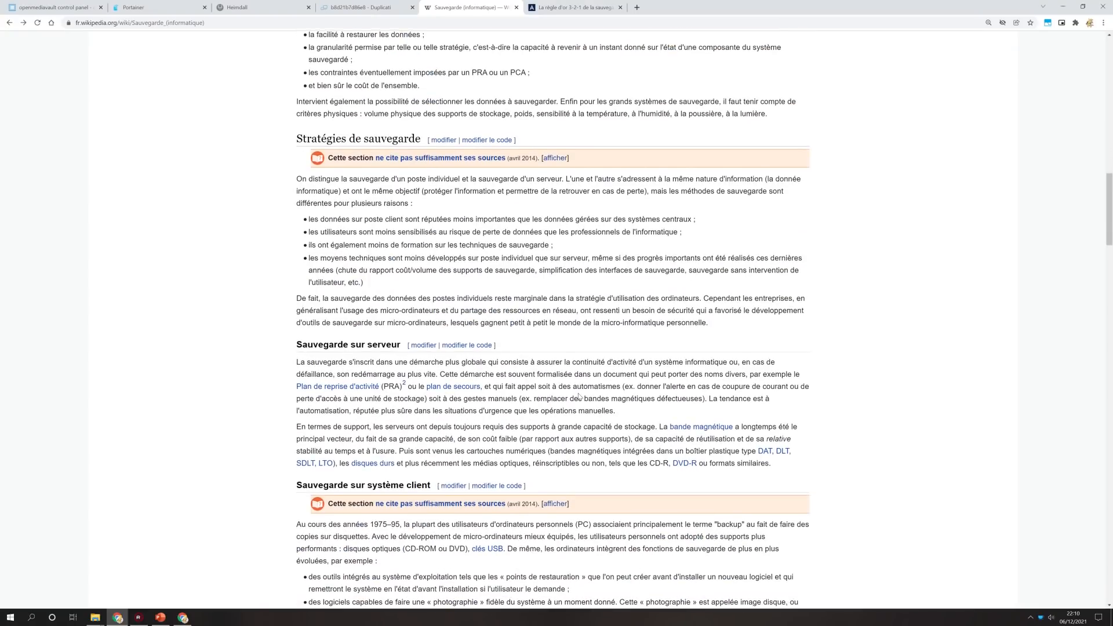
pyautogui.scroll(-6, 579, 397)
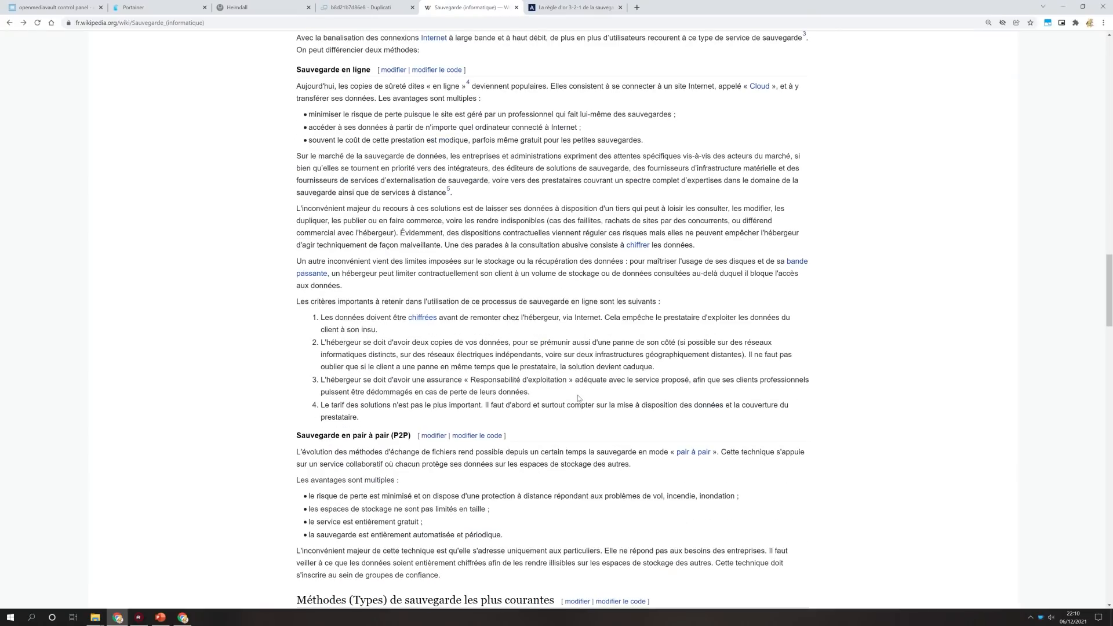
pyautogui.scroll(1, 477, 381)
pyautogui.scroll(-2, 476, 381)
pyautogui.scroll(1, 477, 381)
pyautogui.click(592, 15)
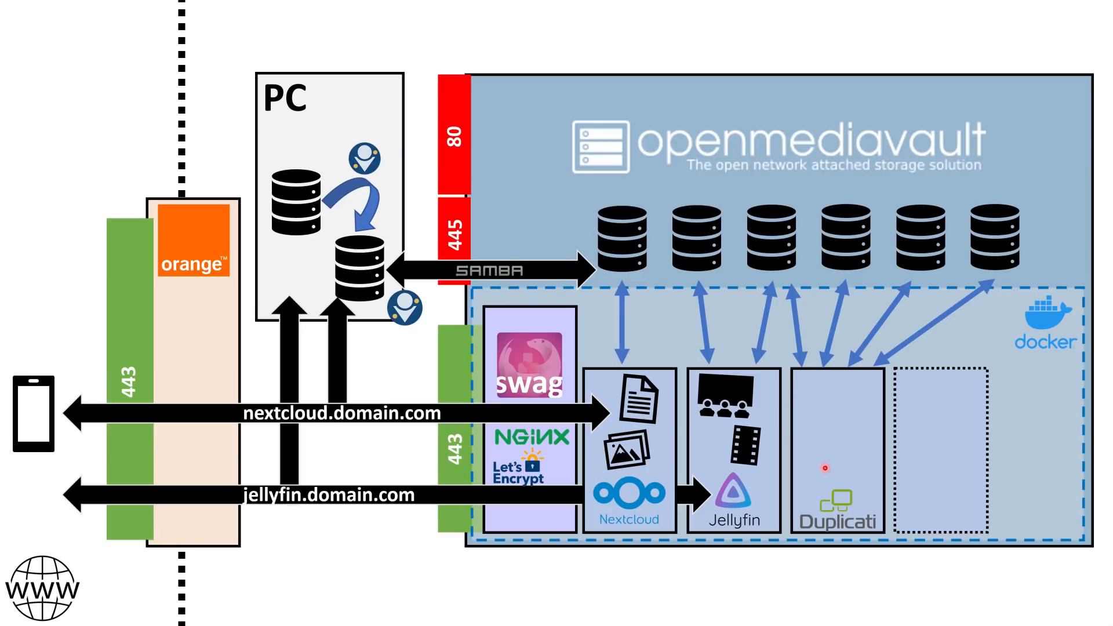
pyautogui.press('Right')
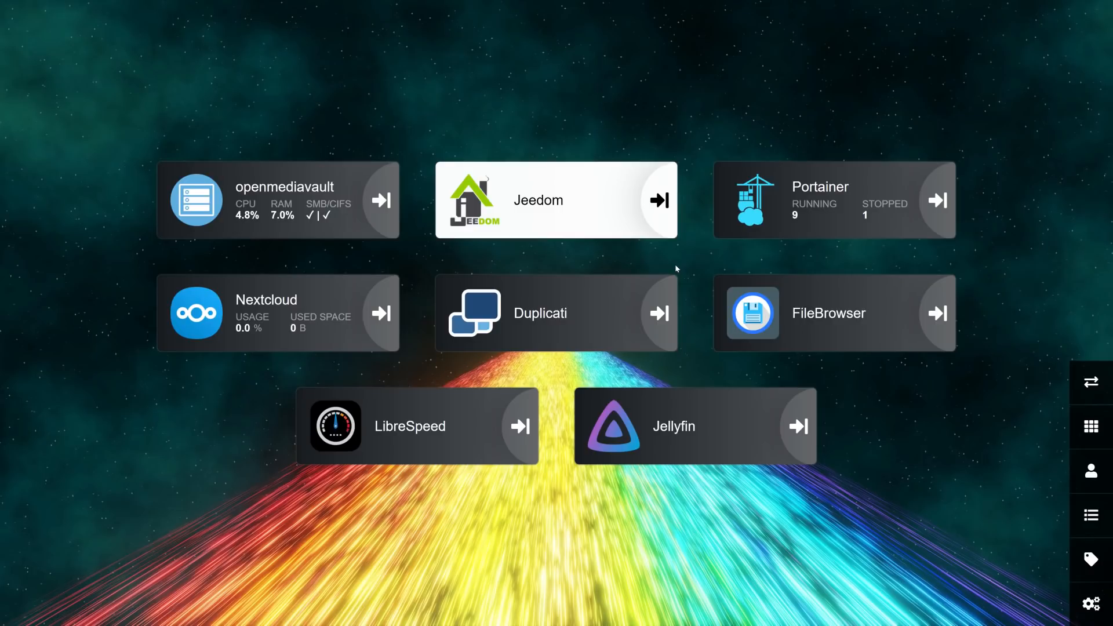
# Open Duplicati from the Heimdall dashboard and open the Documents [local] backup for editing.
pyautogui.click(628, 294)
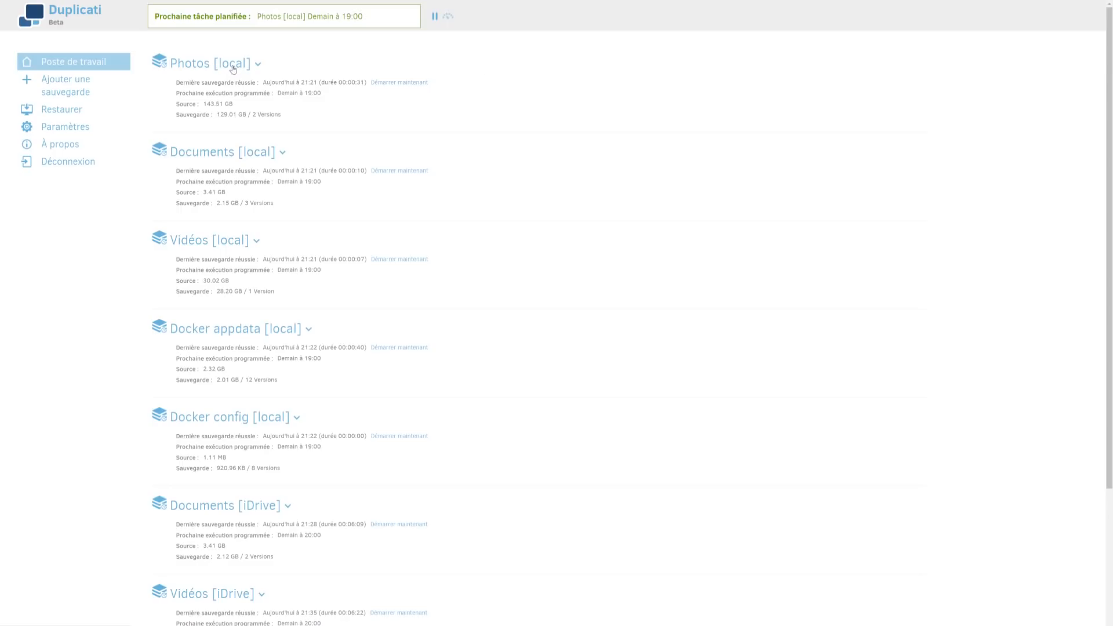
pyautogui.click(284, 154)
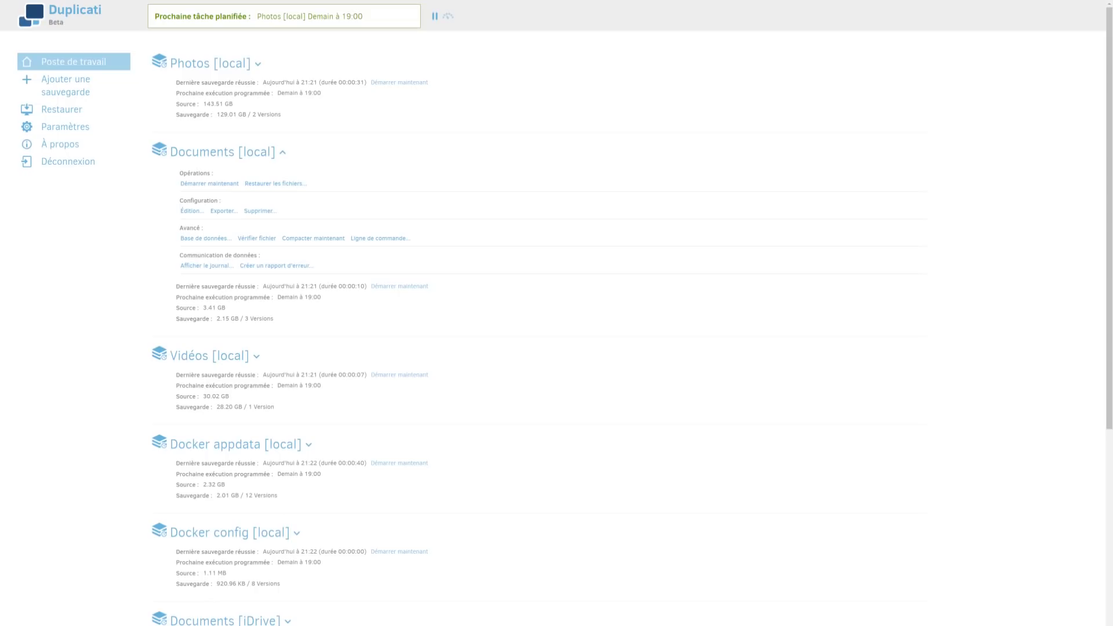
pyautogui.click(189, 212)
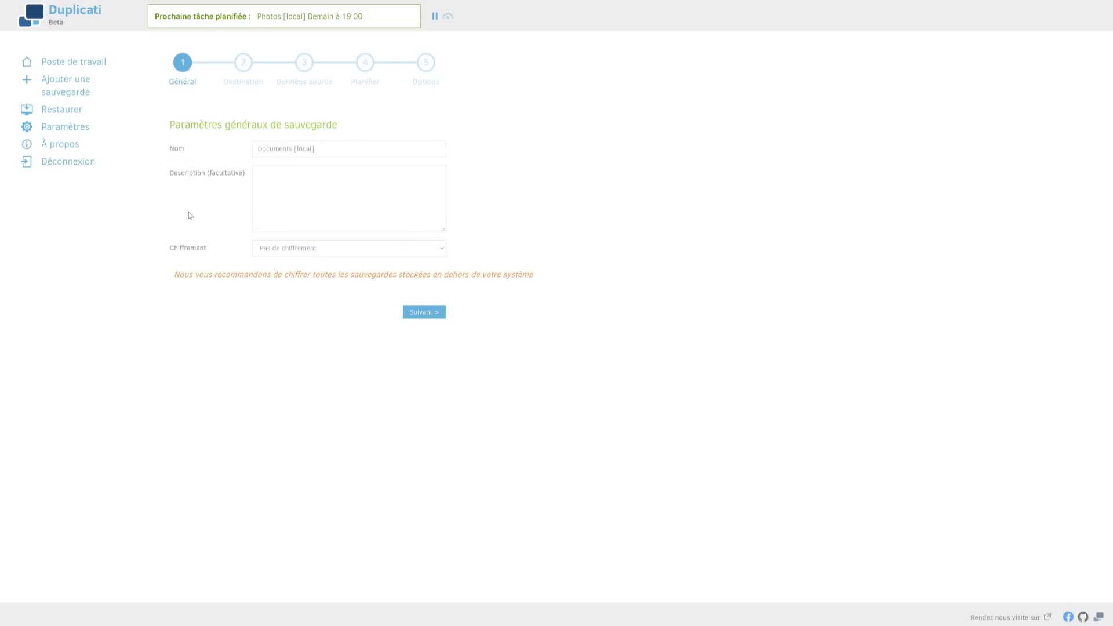
# Review the destination, source data, schedule and general options of the Documents [local] backup.
pyautogui.click(252, 90)
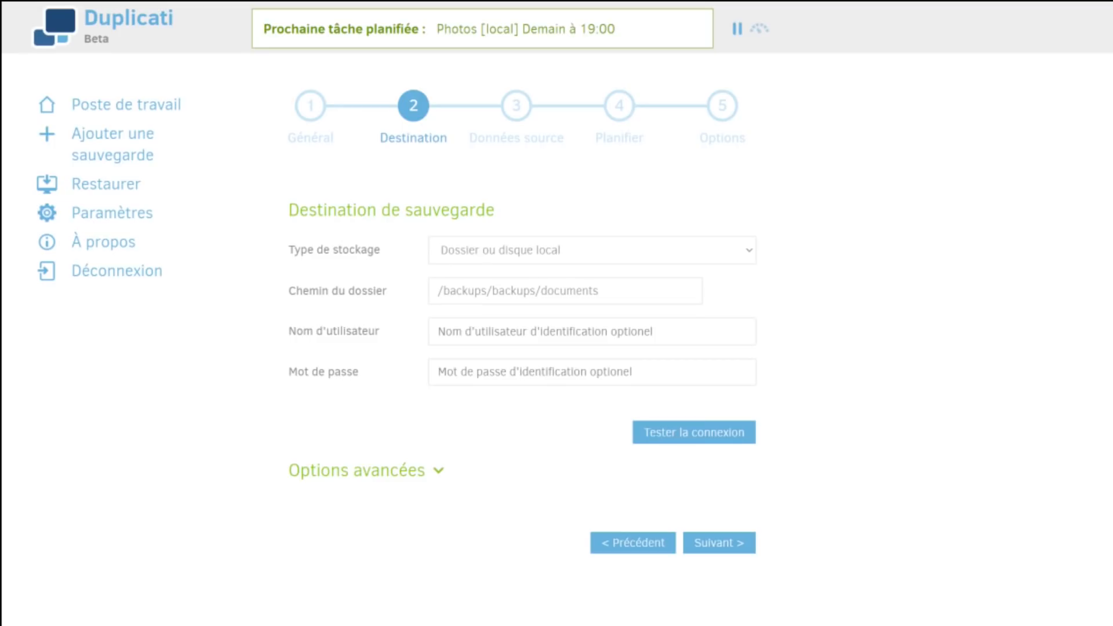
pyautogui.click(515, 120)
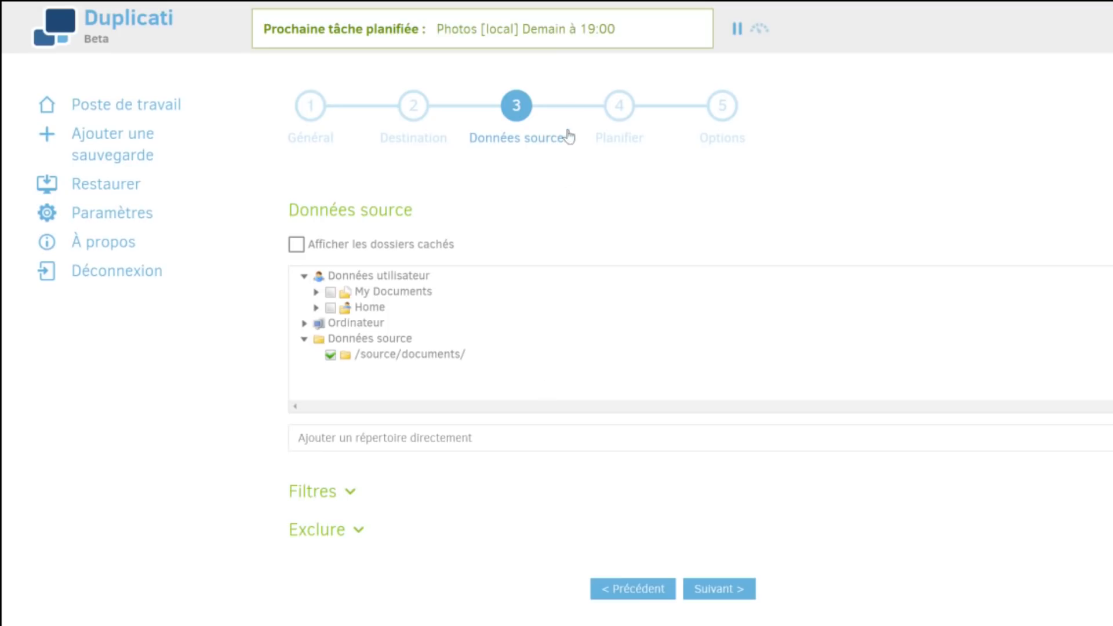
pyautogui.click(610, 110)
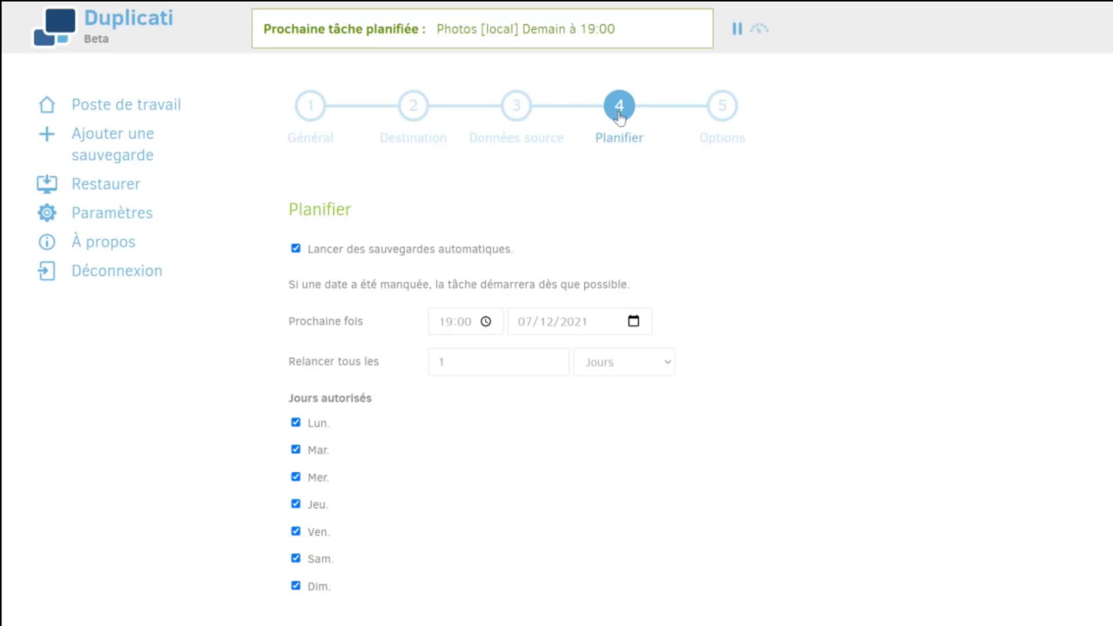
pyautogui.click(708, 108)
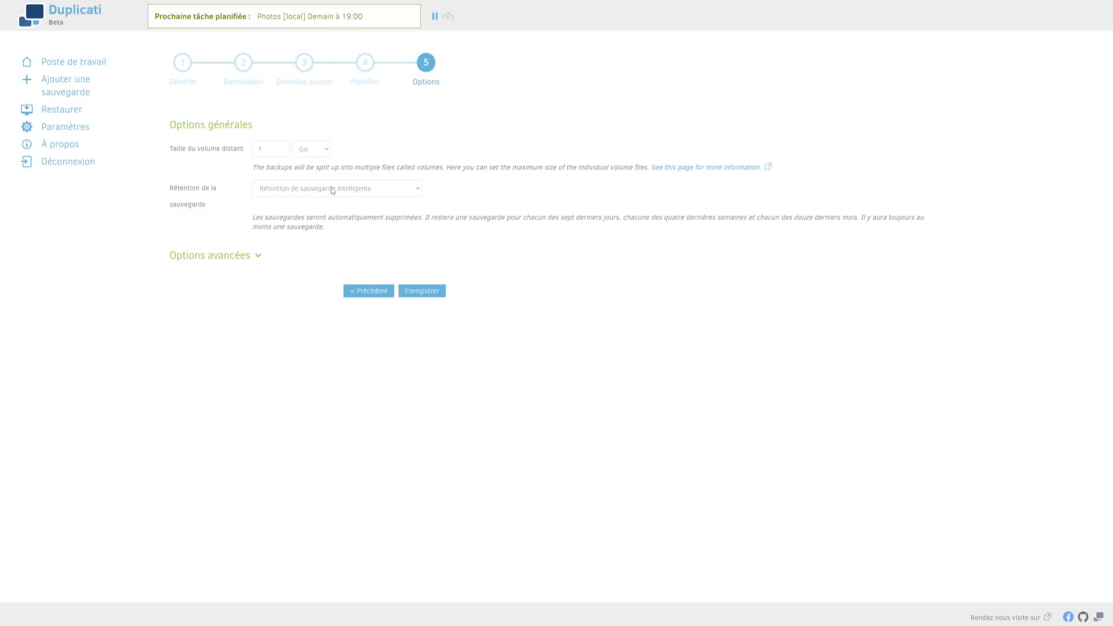
# Return to the backup list, look through the local and iDrive backups, and open the Documents [iDrive] backup for editing.
pyautogui.click(182, 65)
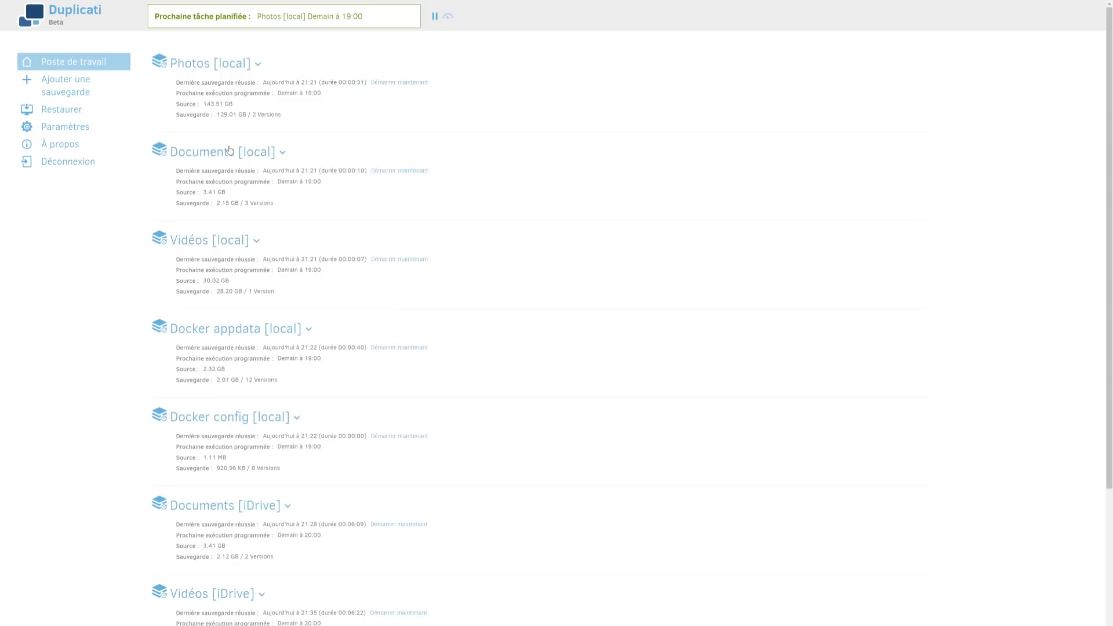
pyautogui.scroll(-2, 192, 244)
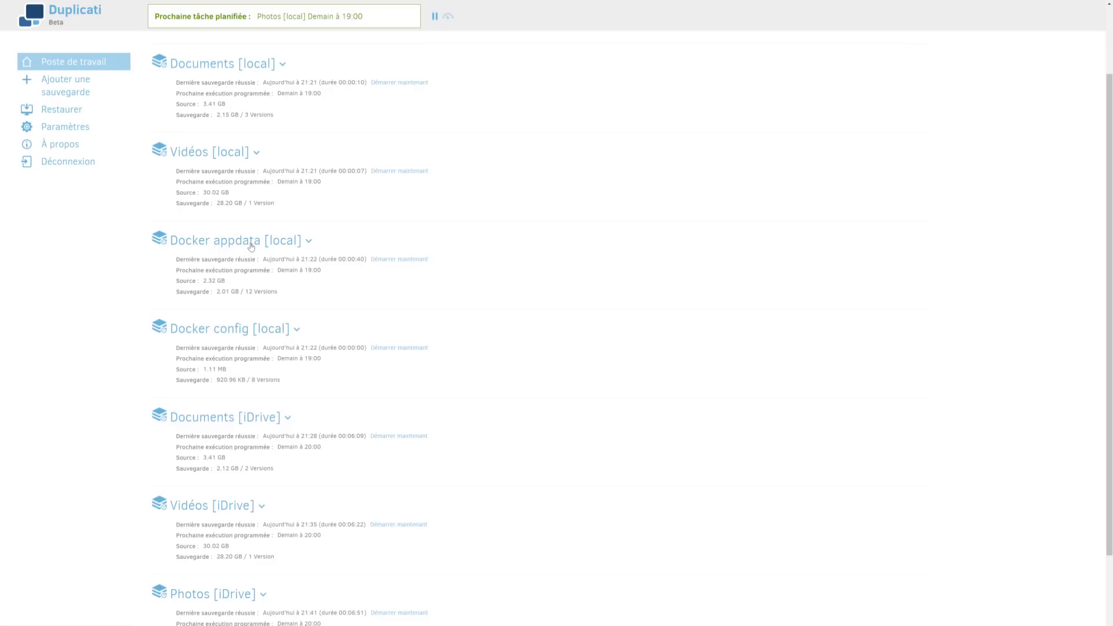
pyautogui.scroll(-3, 251, 247)
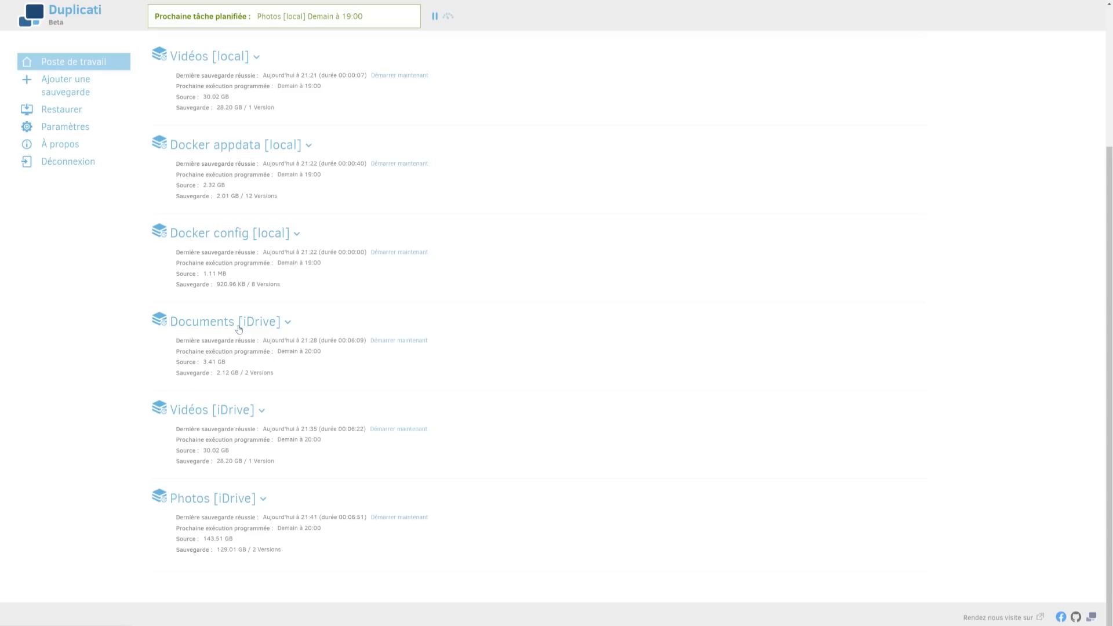
pyautogui.click(267, 326)
pyautogui.click(200, 379)
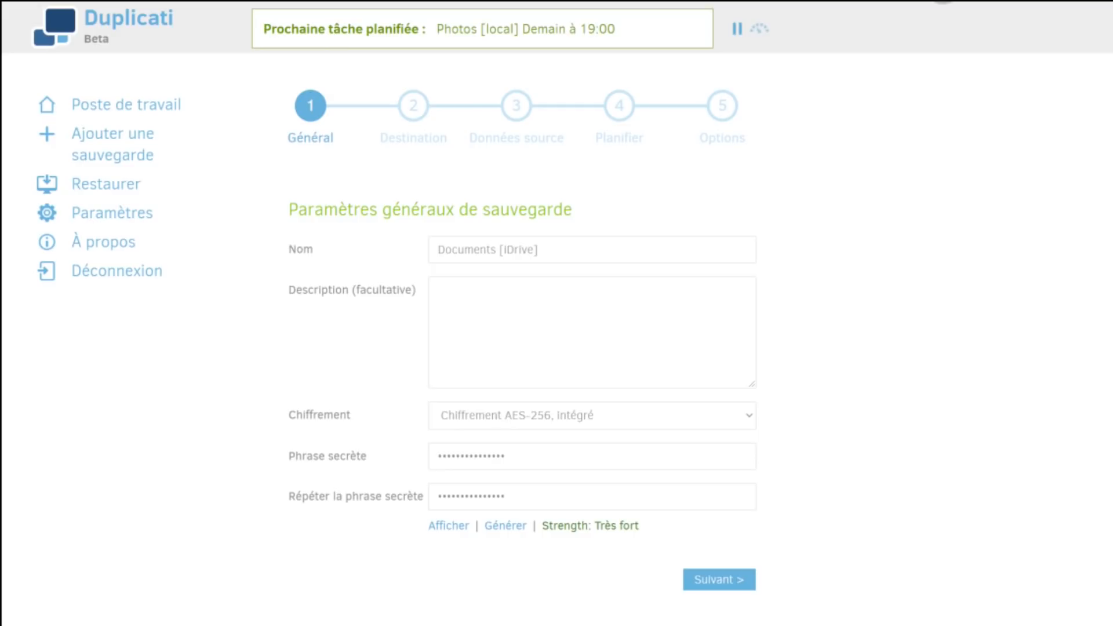
# Review the destination, source data, schedule and general options of the Documents [iDrive] backup, including the available retention choices.
pyautogui.click(414, 113)
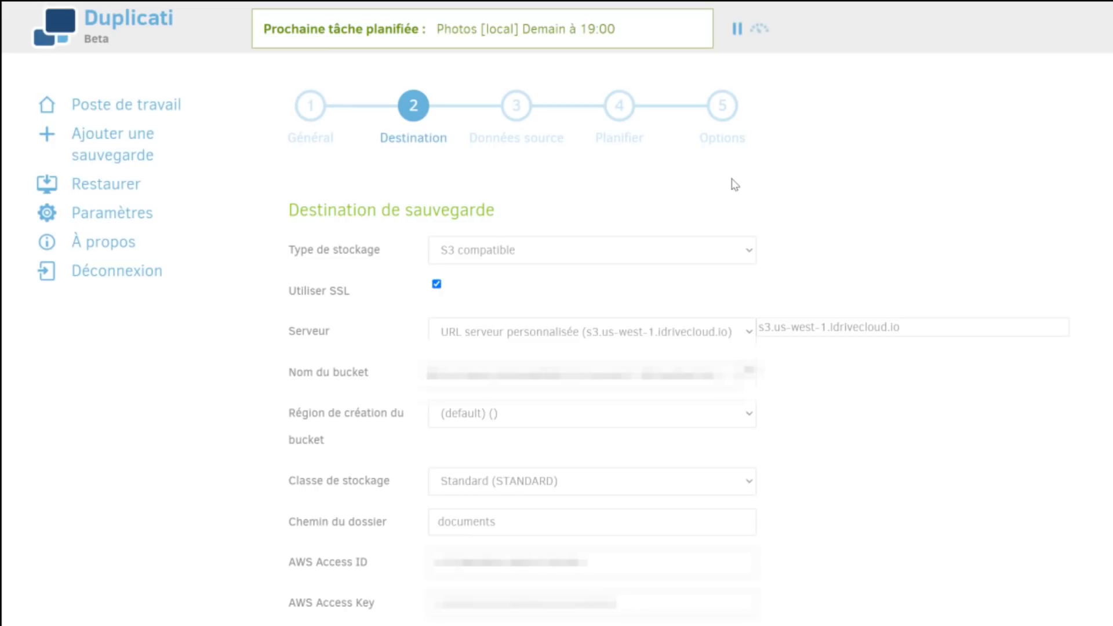
pyautogui.click(545, 135)
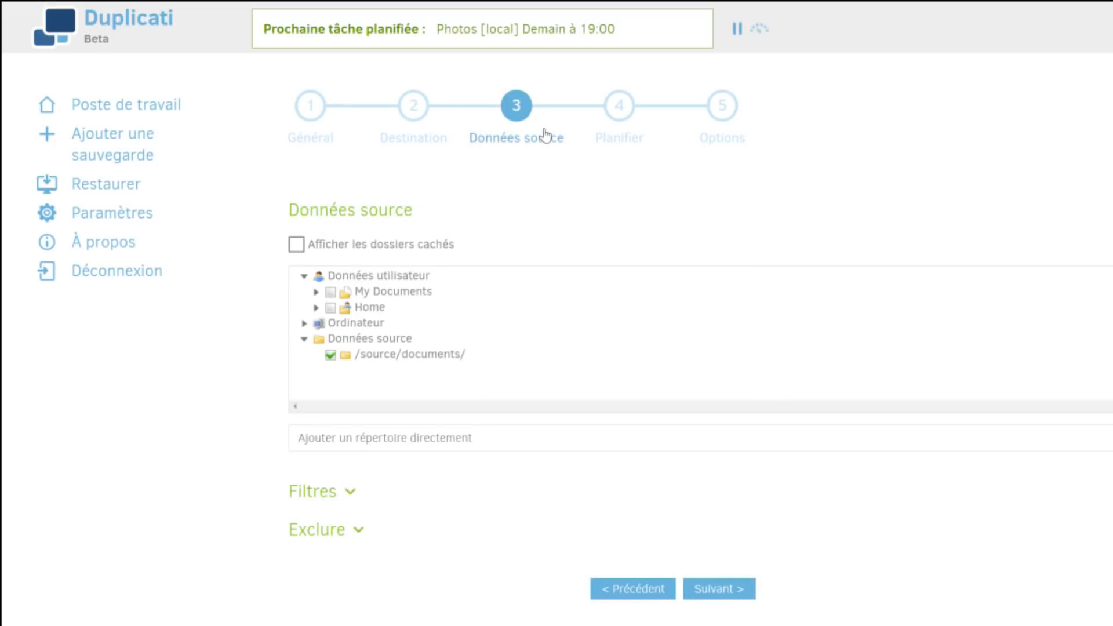
pyautogui.click(616, 118)
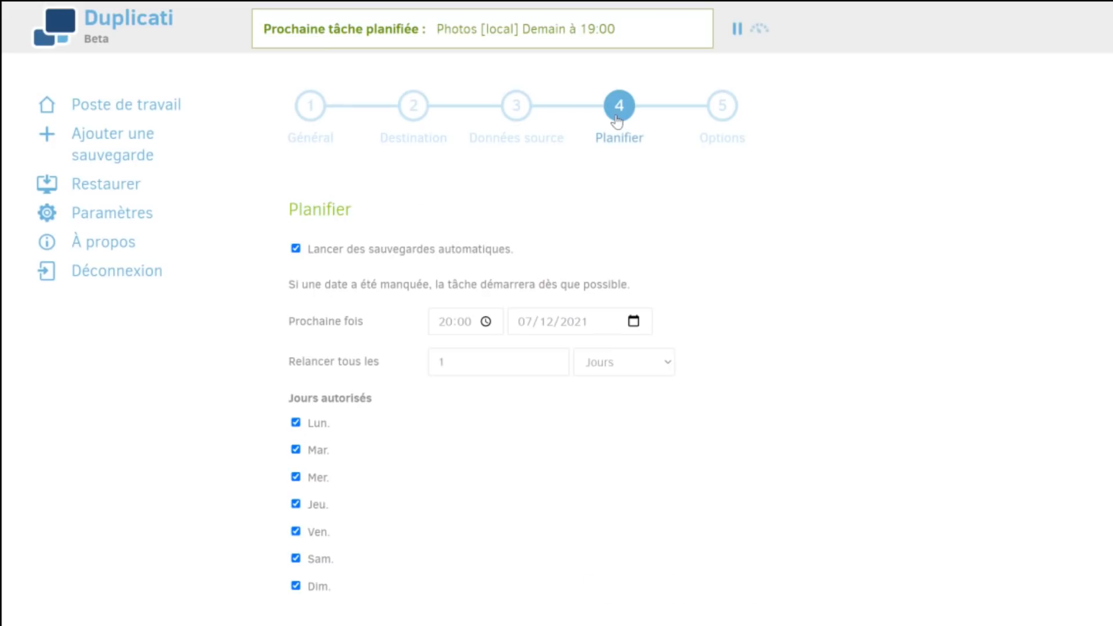
pyautogui.click(724, 119)
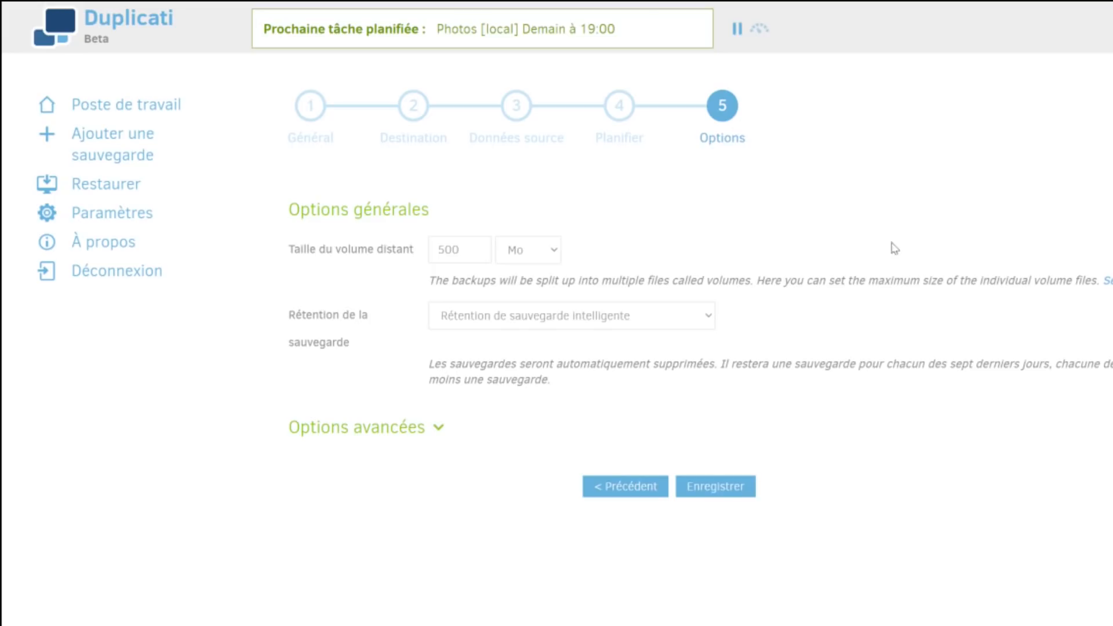
pyautogui.click(705, 326)
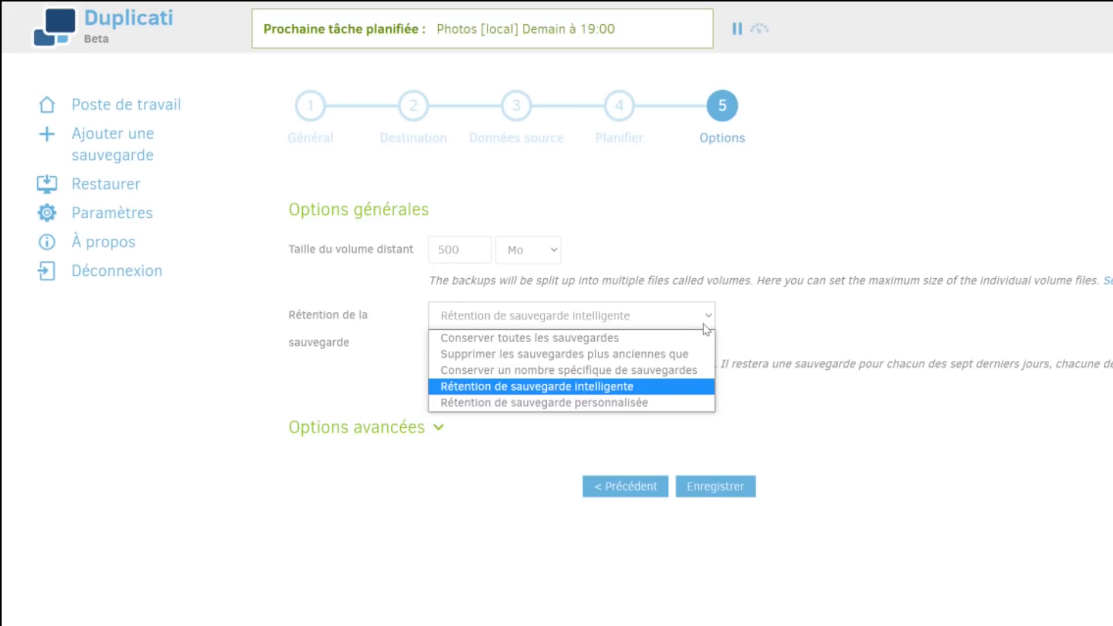